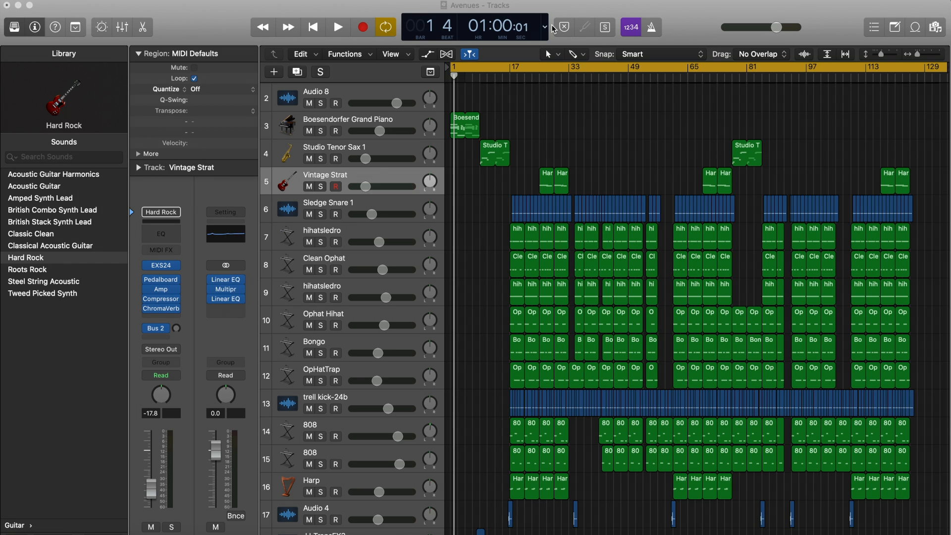
- Play the arrangement from bar 1 into the drum section and examine the snare and kick regions from bar 17 onward
{"action": "left_click_drag", "start_coordinate": [454, 80], "coordinate": [444, 77]}
{"action": "key", "text": "space"}
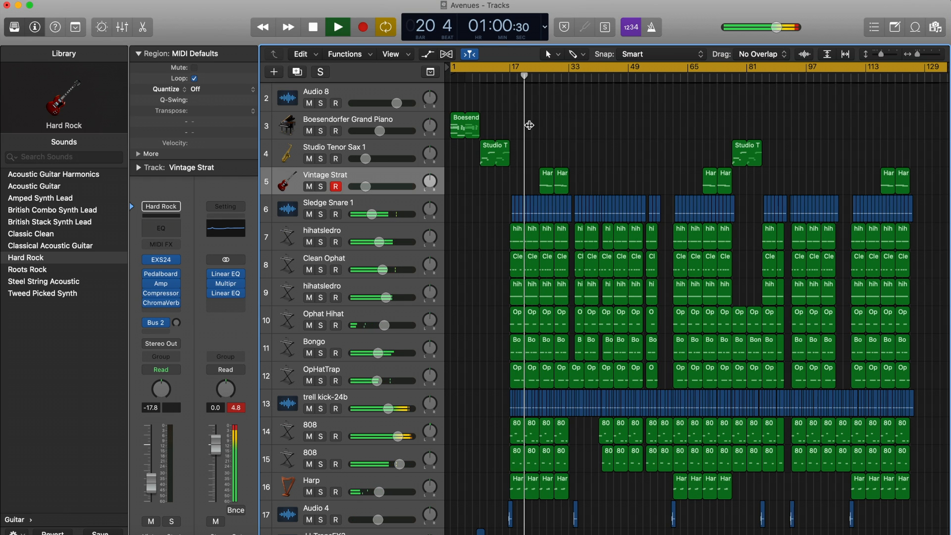
{"action": "key", "text": "space"}
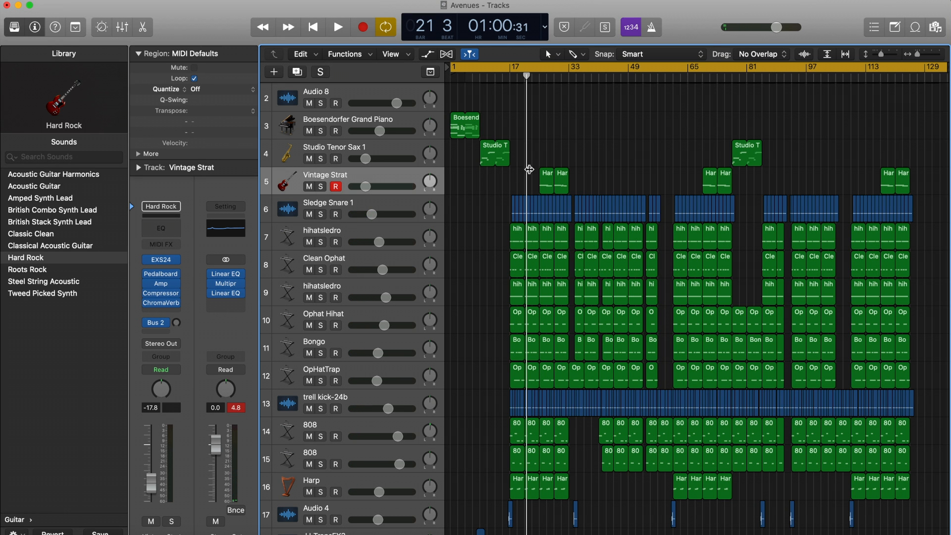
{"action": "scroll", "coordinate": [518, 209], "scroll_direction": "up", "scroll_amount": 10}
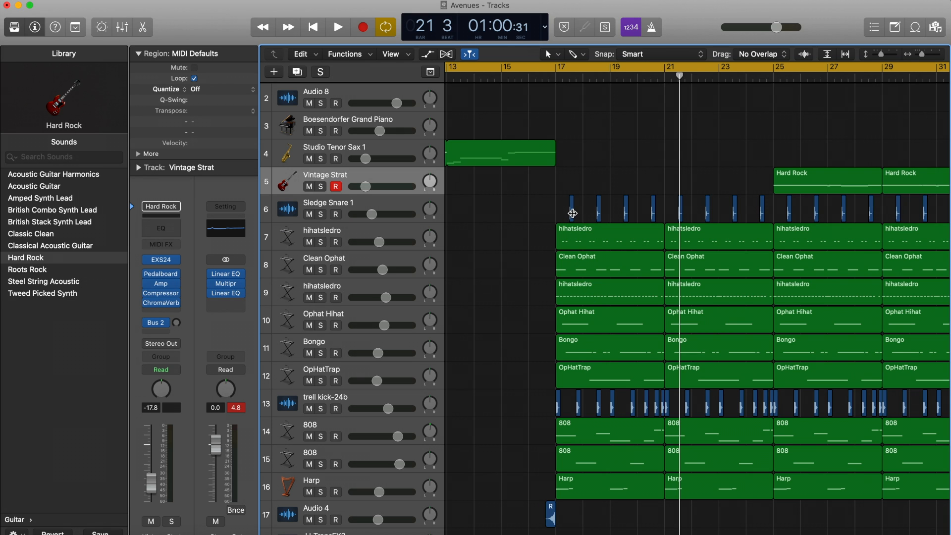
{"action": "left_click_drag", "start_coordinate": [555, 211], "coordinate": [532, 227]}
{"action": "mouse_move", "coordinate": [530, 510]}
{"action": "left_mouse_down"}
{"action": "mouse_move", "coordinate": [566, 511]}
{"action": "mouse_move", "coordinate": [529, 510]}
{"action": "left_mouse_up"}
- In Finder, search the whole Mac for "drumkit" and open the DrumKits101 folder
{"action": "key", "text": "super+o"}
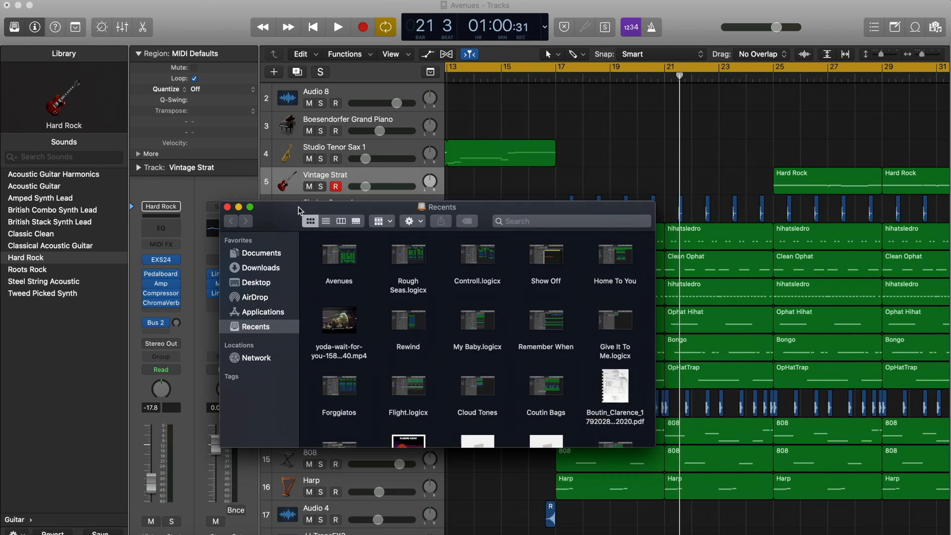
{"action": "left_click", "coordinate": [409, 230]}
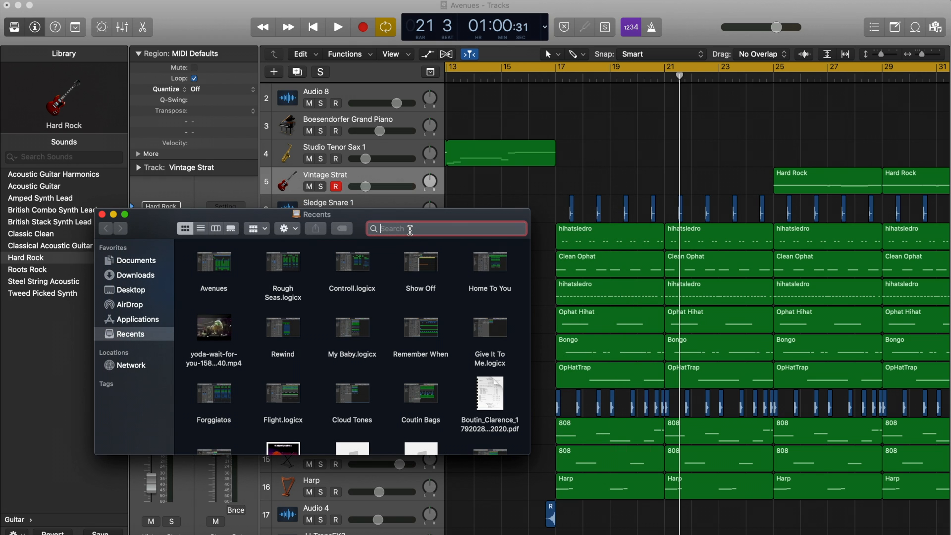
{"action": "type", "text": "drumkit"}
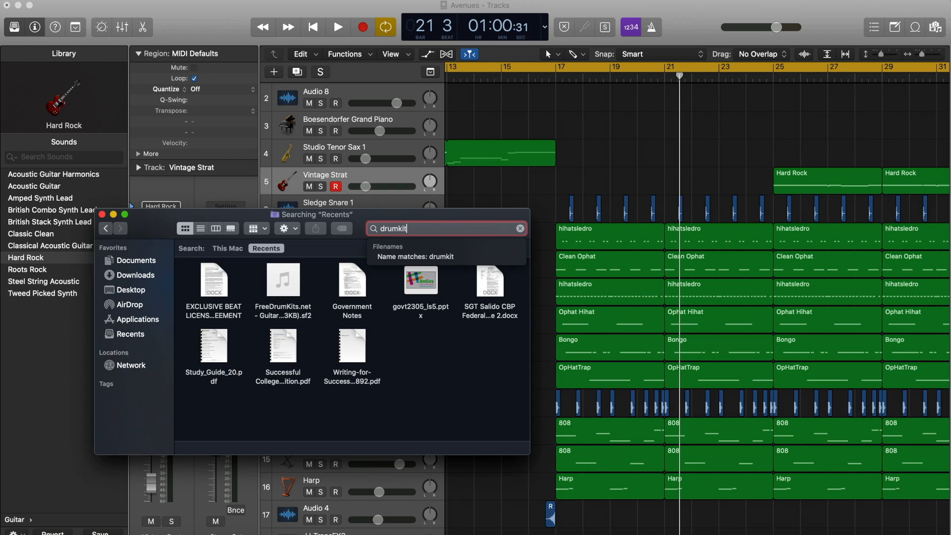
{"action": "left_click", "coordinate": [223, 249]}
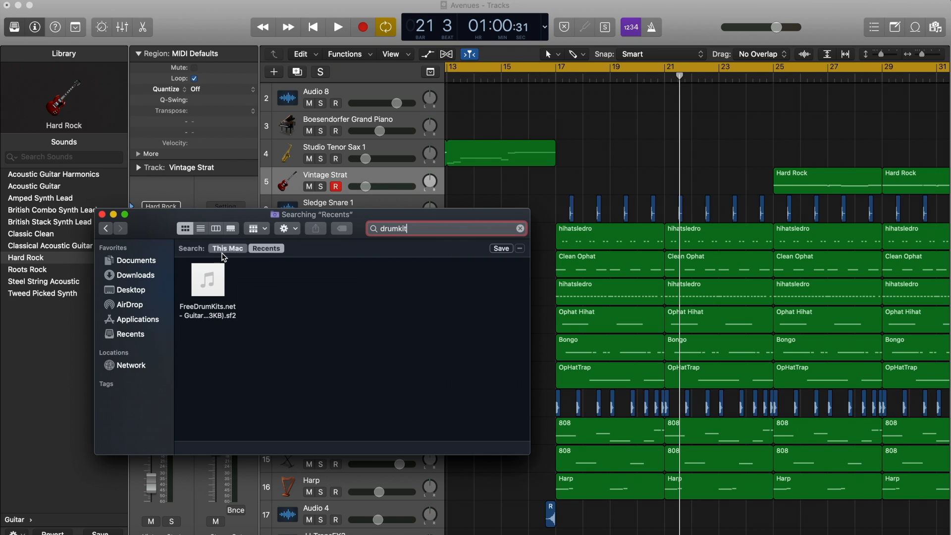
{"action": "double_click", "coordinate": [352, 284]}
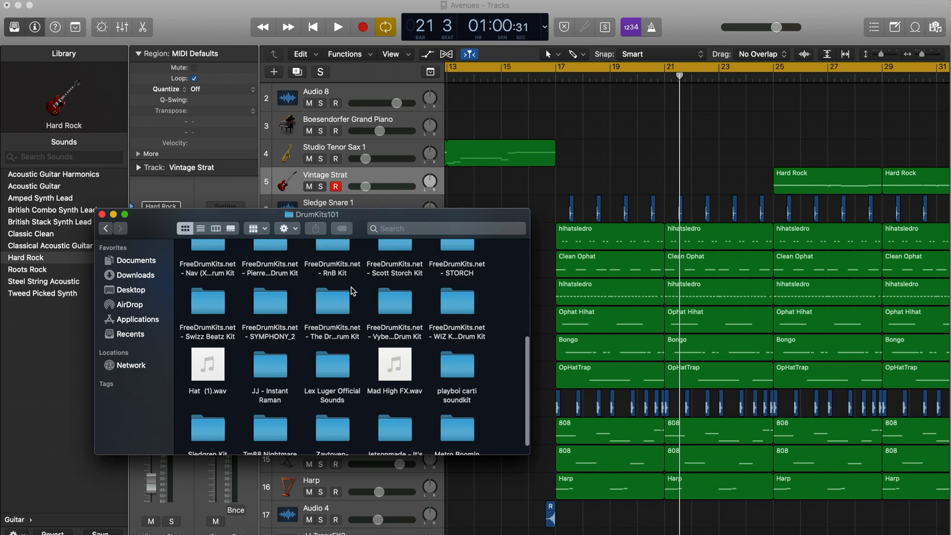
- Open the Sledgren Kit folder and move its window clear of the arrangement
{"action": "scroll", "coordinate": [266, 320], "scroll_direction": "down", "scroll_amount": 2}
{"action": "left_click", "coordinate": [214, 411]}
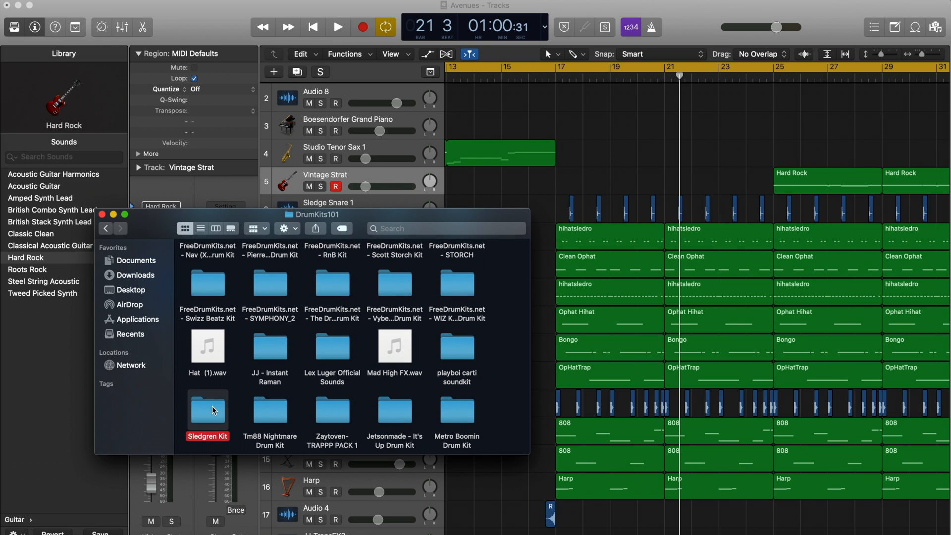
{"action": "double_click", "coordinate": [214, 410]}
{"action": "left_click_drag", "start_coordinate": [232, 214], "coordinate": [84, 123]}
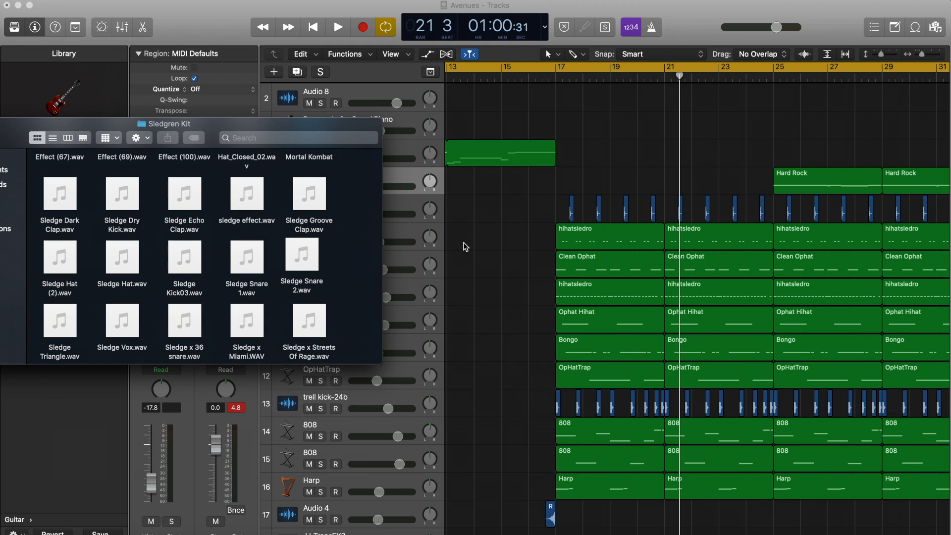
- Import Sledge Kick03.wav onto a new audio track below the last track and place its region just before bar 3
{"action": "scroll", "coordinate": [466, 247], "scroll_direction": "left", "scroll_amount": 10}
{"action": "mouse_move", "coordinate": [205, 130]}
{"action": "left_mouse_down"}
{"action": "mouse_move", "coordinate": [277, 117]}
{"action": "mouse_move", "coordinate": [285, 91]}
{"action": "left_mouse_up"}
{"action": "left_click", "coordinate": [265, 218]}
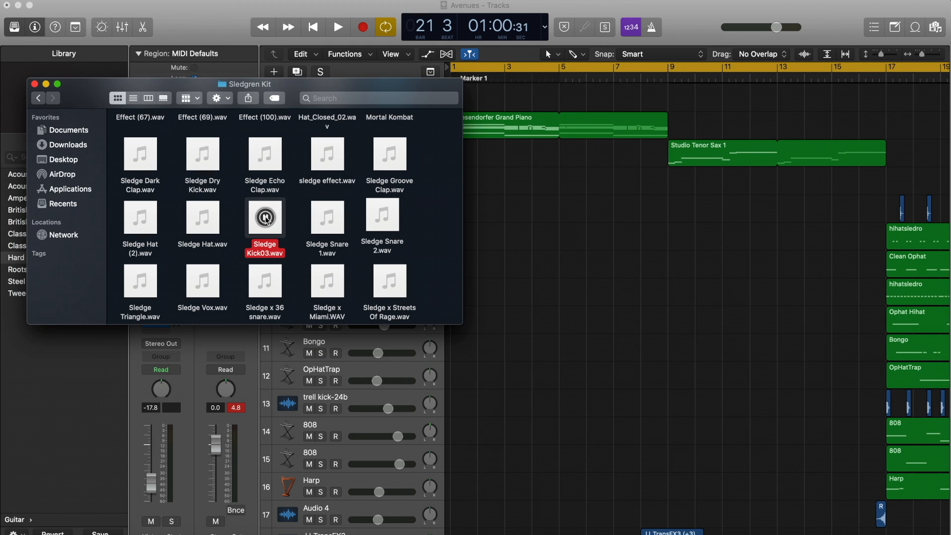
{"action": "left_click_drag", "start_coordinate": [266, 218], "coordinate": [547, 526]}
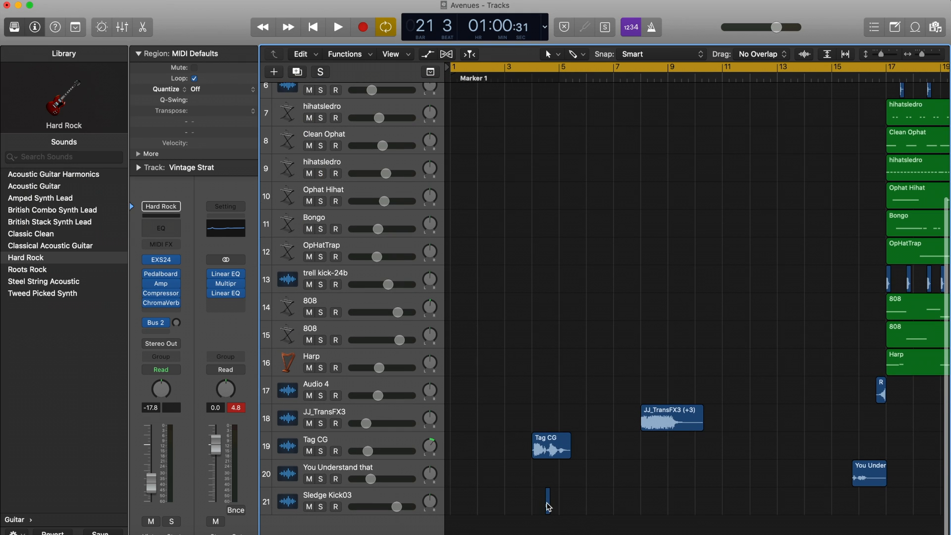
{"action": "left_click_drag", "start_coordinate": [548, 503], "coordinate": [500, 503]}
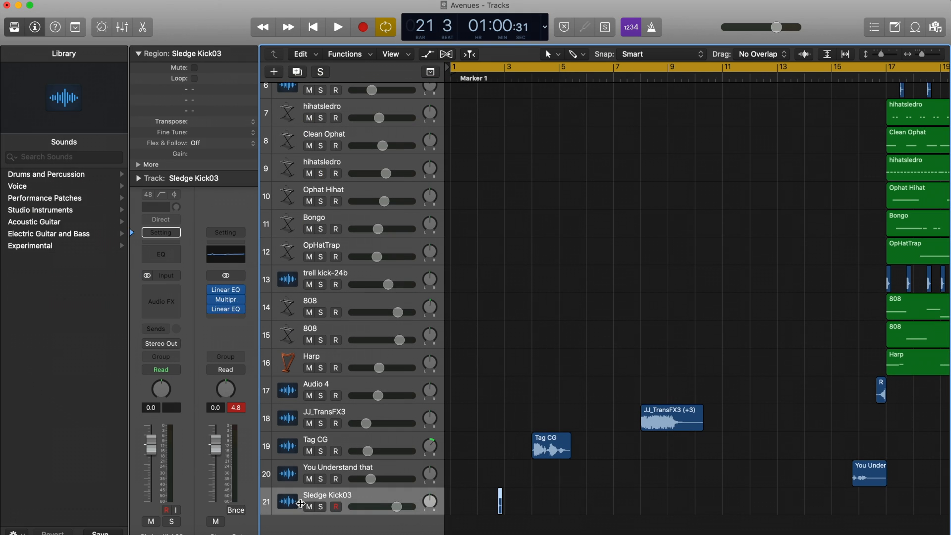
- Solo the Sledge Kick03 track and play its region from just past bar 2
{"action": "left_click", "coordinate": [321, 507]}
{"action": "left_click", "coordinate": [488, 393]}
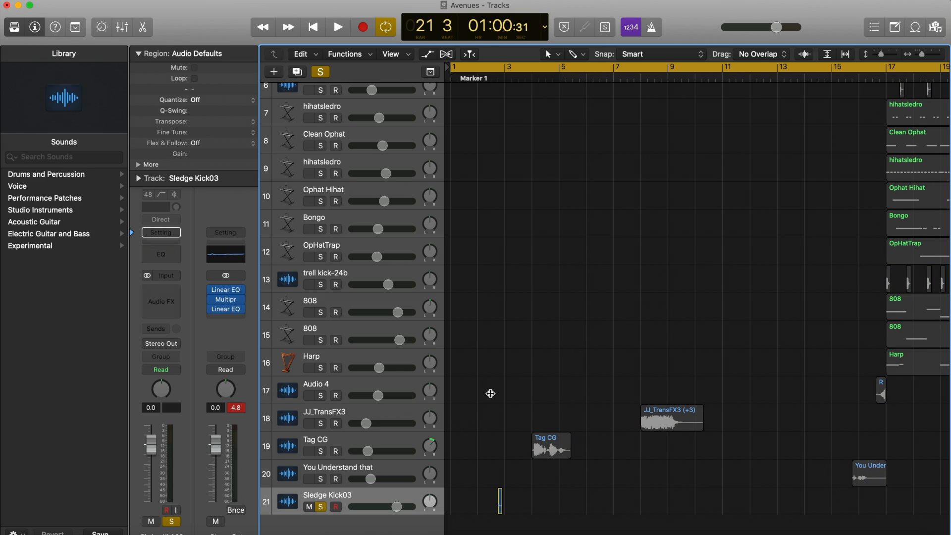
{"action": "left_click", "coordinate": [490, 65]}
{"action": "left_click", "coordinate": [491, 69]}
{"action": "key", "text": "space"}
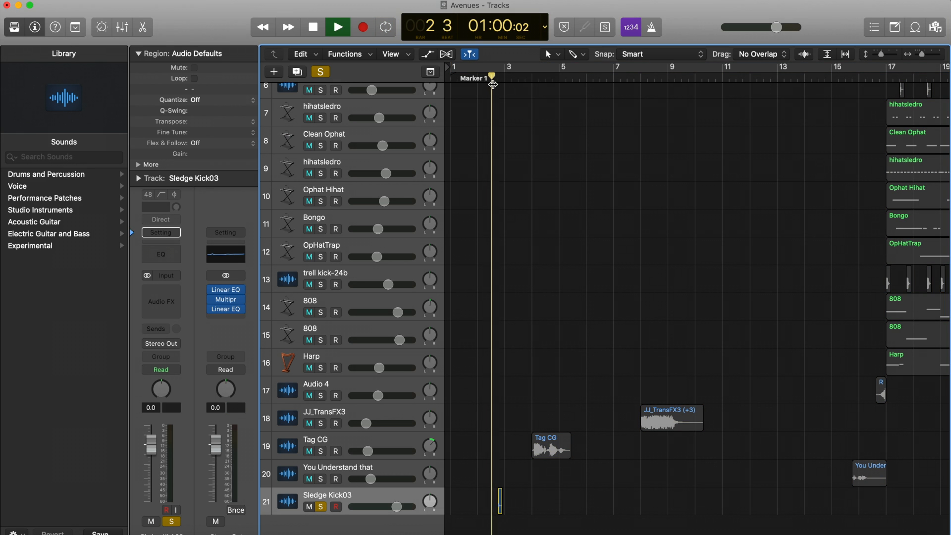
{"action": "key", "text": "space"}
- Delete the Sledge Kick03 region and unsolo its track
{"action": "left_click_drag", "start_coordinate": [527, 503], "coordinate": [469, 504]}
{"action": "key", "text": "Delete"}
{"action": "left_click", "coordinate": [320, 507]}
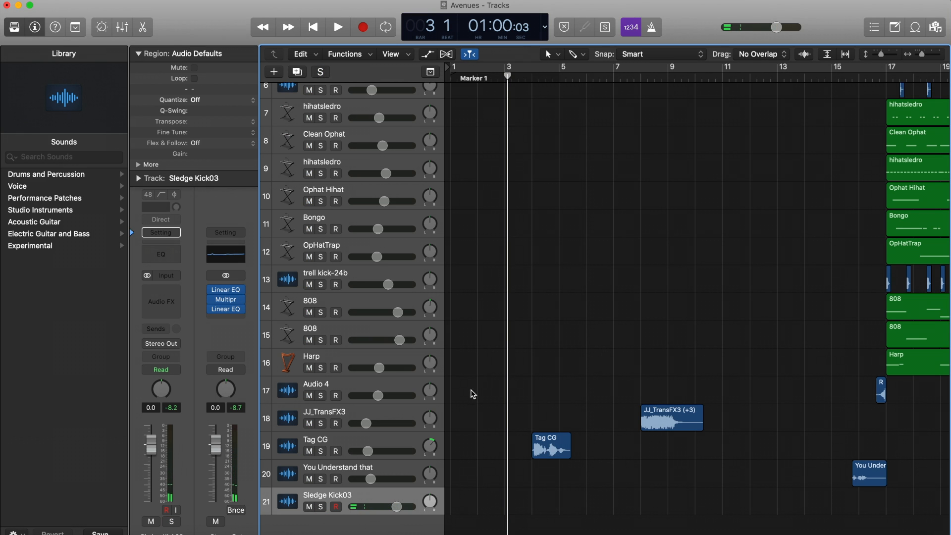
- Add a new software instrument track below the Sledge Kick03 track
{"action": "left_click", "coordinate": [392, 249]}
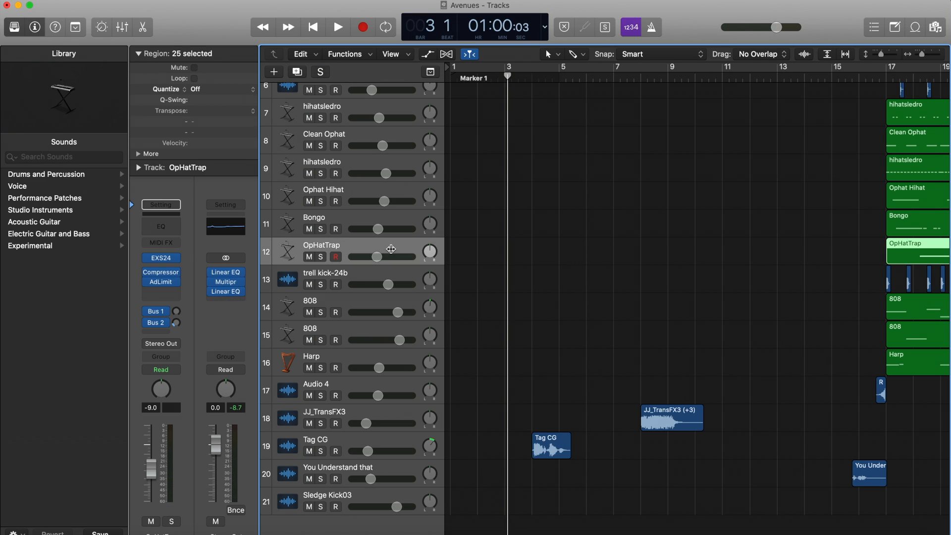
{"action": "mouse_move", "coordinate": [174, 261]}
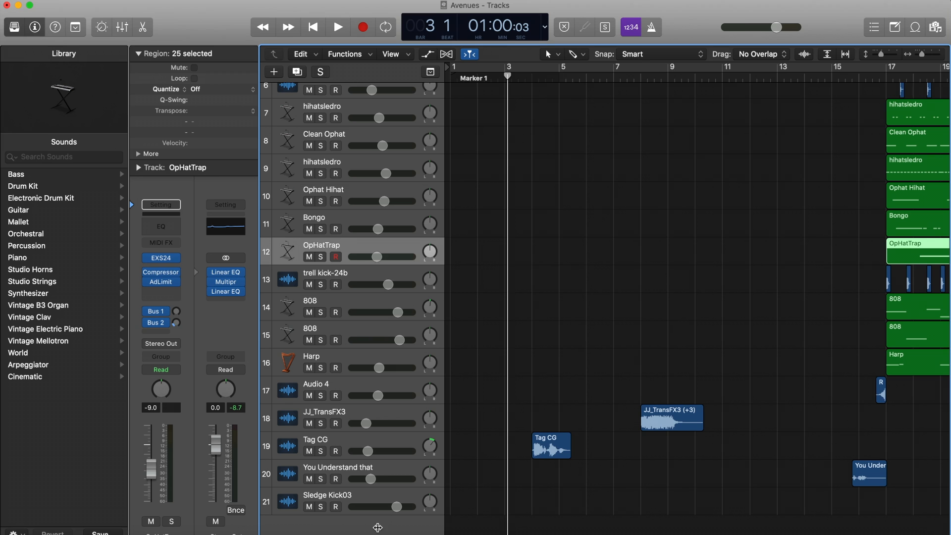
{"action": "double_click", "coordinate": [377, 527]}
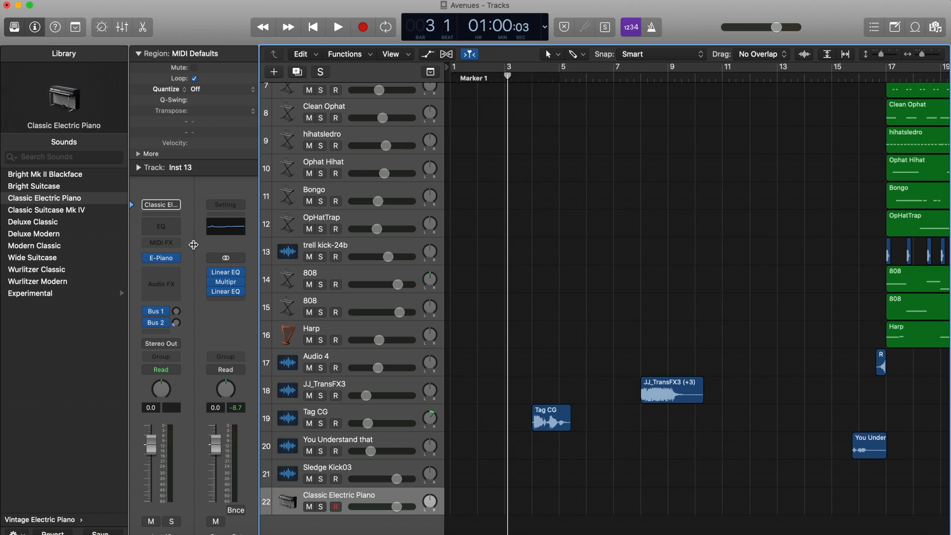
- Load the stereo EXS24 sampler on the new instrument track and open its instrument editor beside the plug-in window
{"action": "left_click", "coordinate": [177, 257]}
{"action": "left_click", "coordinate": [138, 247]}
{"action": "left_click", "coordinate": [177, 259]}
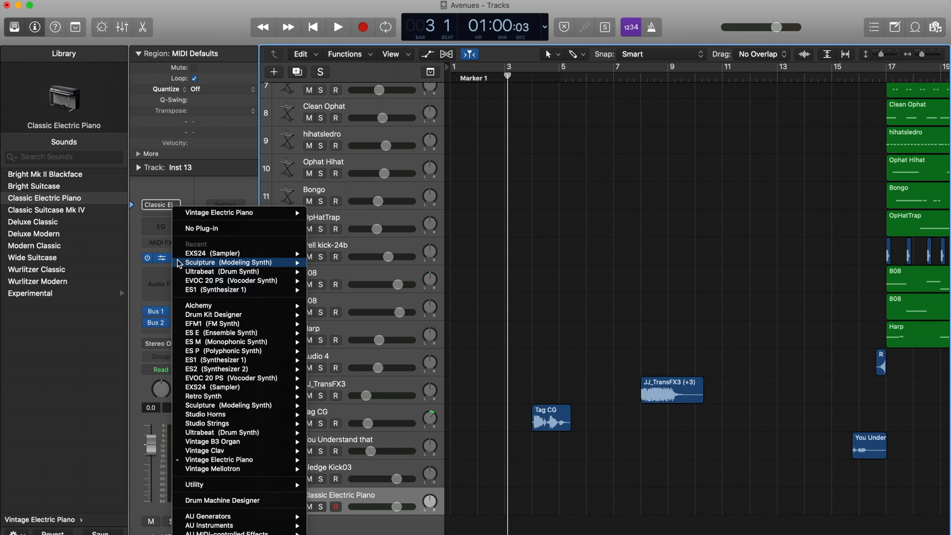
{"action": "mouse_move", "coordinate": [213, 256]}
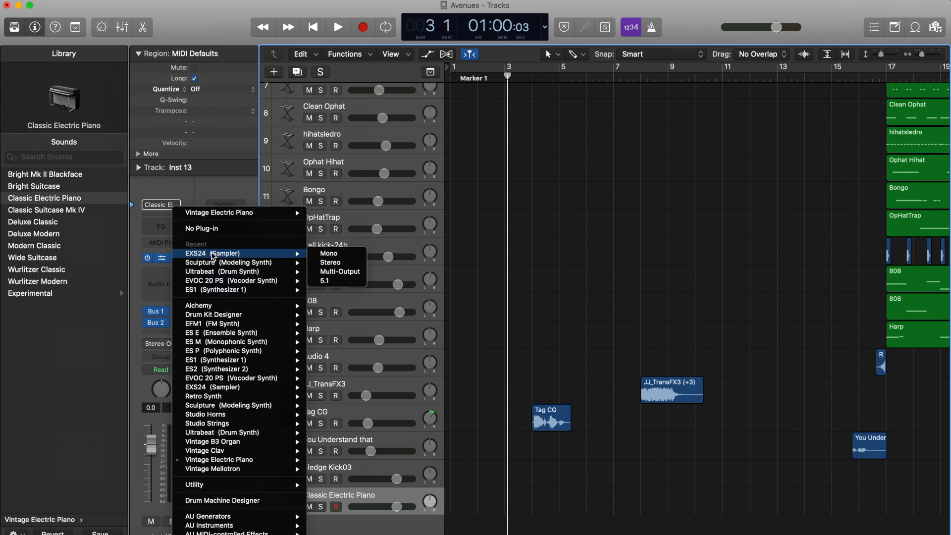
{"action": "left_click", "coordinate": [330, 262]}
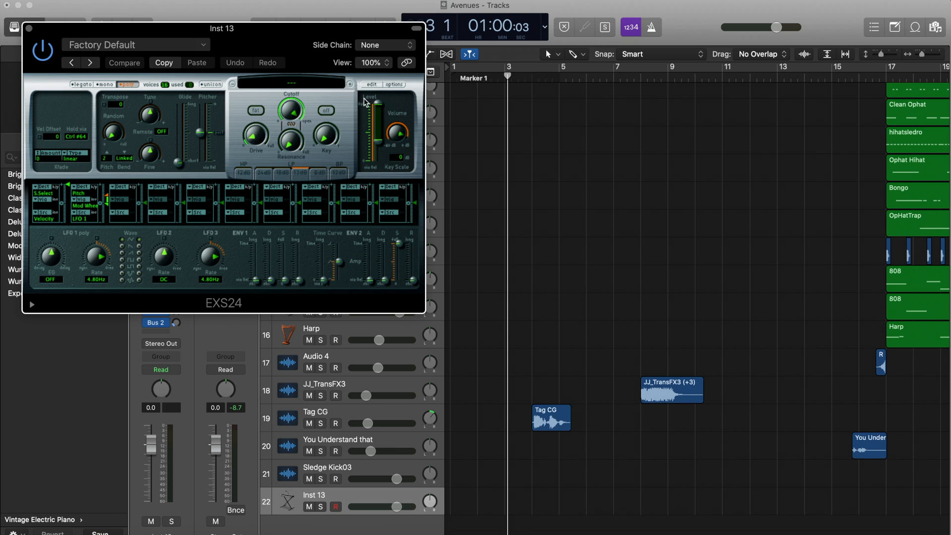
{"action": "left_click", "coordinate": [371, 85]}
{"action": "left_click_drag", "start_coordinate": [424, 169], "coordinate": [427, 83]}
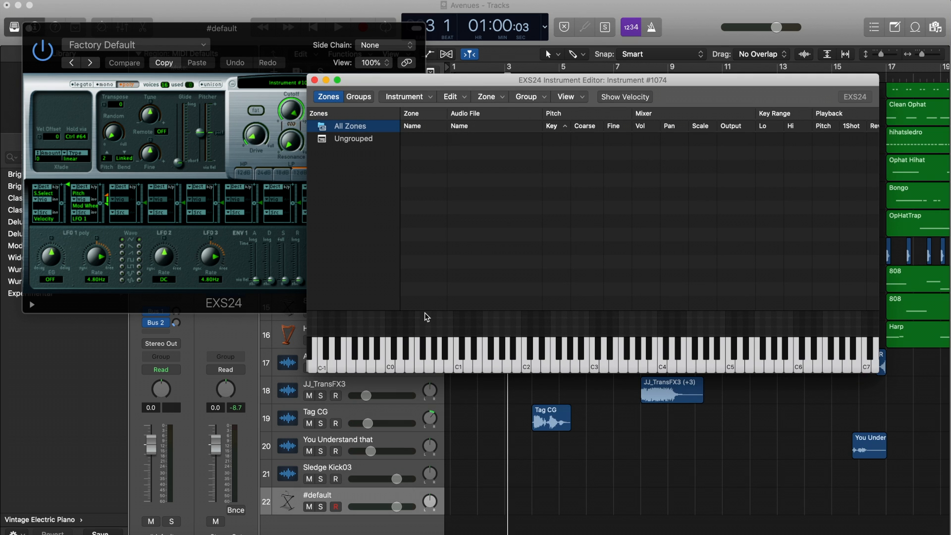
- Test the empty instrument's keys with Musical Typing and the editor's keyboard, closing Musical Typing again
{"action": "key", "text": "f"}
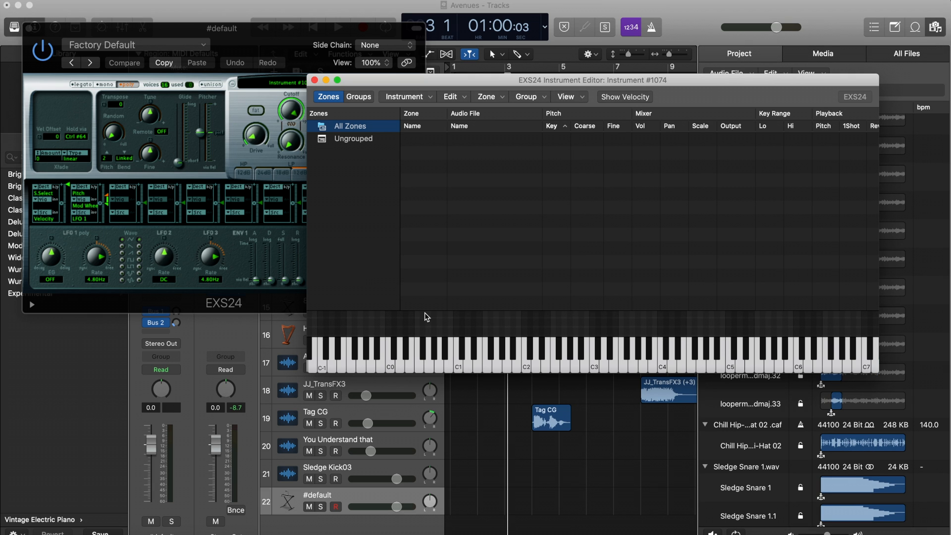
{"action": "key", "text": "super+k"}
{"action": "left_click_drag", "start_coordinate": [550, 272], "coordinate": [326, 404]}
{"action": "key", "text": "s"}
{"action": "key", "text": "f"}
{"action": "key", "text": "h"}
{"action": "left_click_drag", "start_coordinate": [490, 346], "coordinate": [557, 356]}
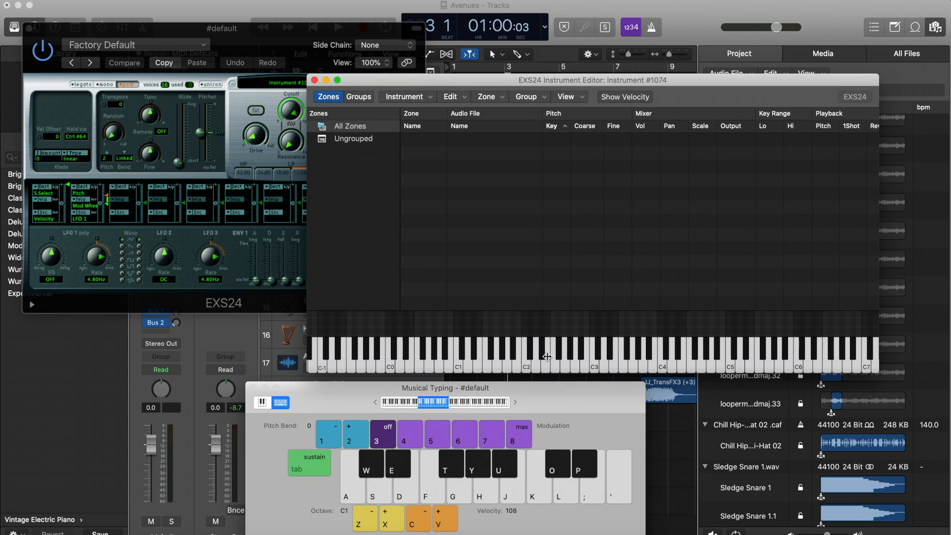
{"action": "left_click", "coordinate": [254, 388]}
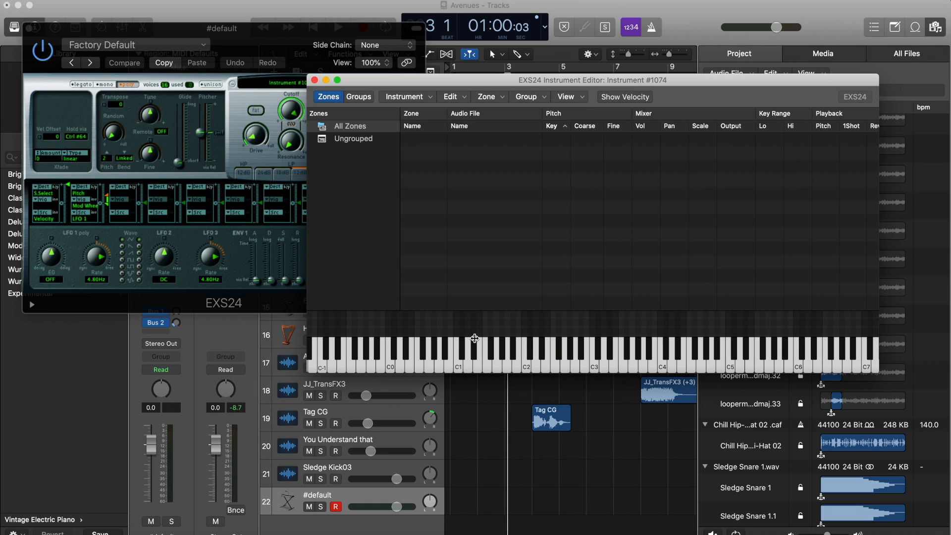
{"action": "left_click_drag", "start_coordinate": [474, 348], "coordinate": [556, 357]}
- Add Sledge Snare 1.wav from the Sledgren Kit folder as a zone in the EXS24 instrument editor
{"action": "left_click", "coordinate": [42, 534]}
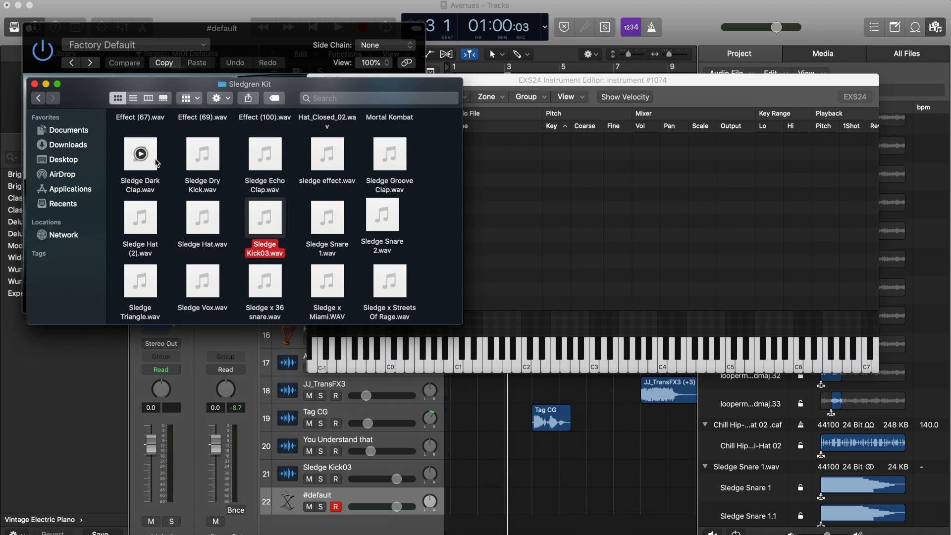
{"action": "left_click", "coordinate": [327, 218]}
{"action": "left_click", "coordinate": [356, 218]}
{"action": "left_click_drag", "start_coordinate": [327, 218], "coordinate": [569, 207]}
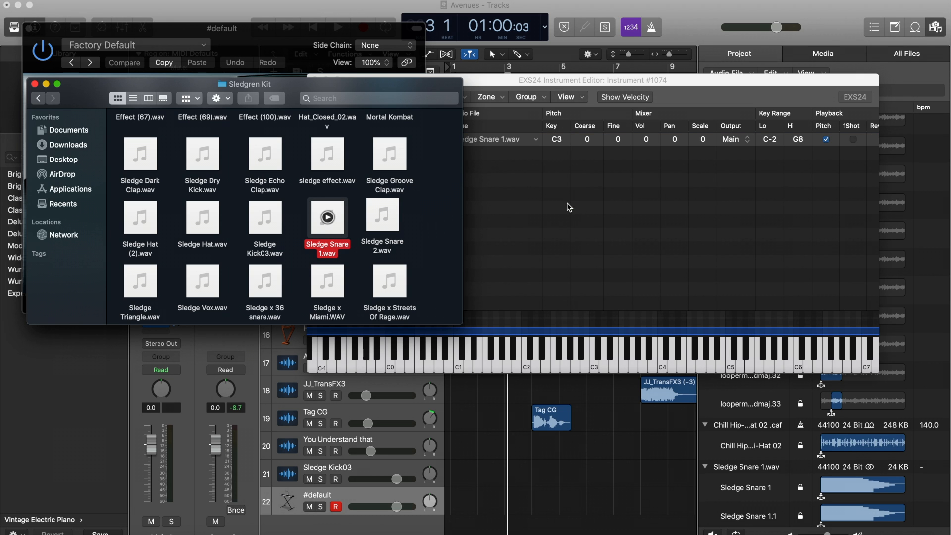
{"action": "left_click", "coordinate": [35, 84]}
- Audition the Sledge Snare 1 zone on keys from C0 upward across the keyboard and delete the zone
{"action": "left_click", "coordinate": [391, 369]}
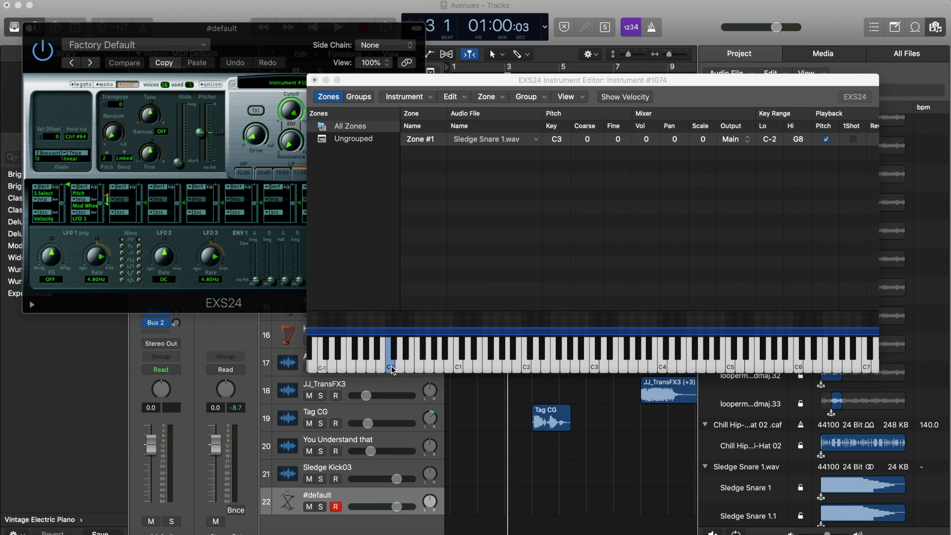
{"action": "left_click", "coordinate": [439, 369]}
{"action": "left_click", "coordinate": [485, 368]}
{"action": "left_click", "coordinate": [529, 366]}
{"action": "left_click", "coordinate": [568, 366]}
{"action": "left_click", "coordinate": [612, 367]}
{"action": "left_click", "coordinate": [642, 366]}
{"action": "left_click_drag", "start_coordinate": [661, 366], "coordinate": [593, 362]}
{"action": "left_click", "coordinate": [470, 141]}
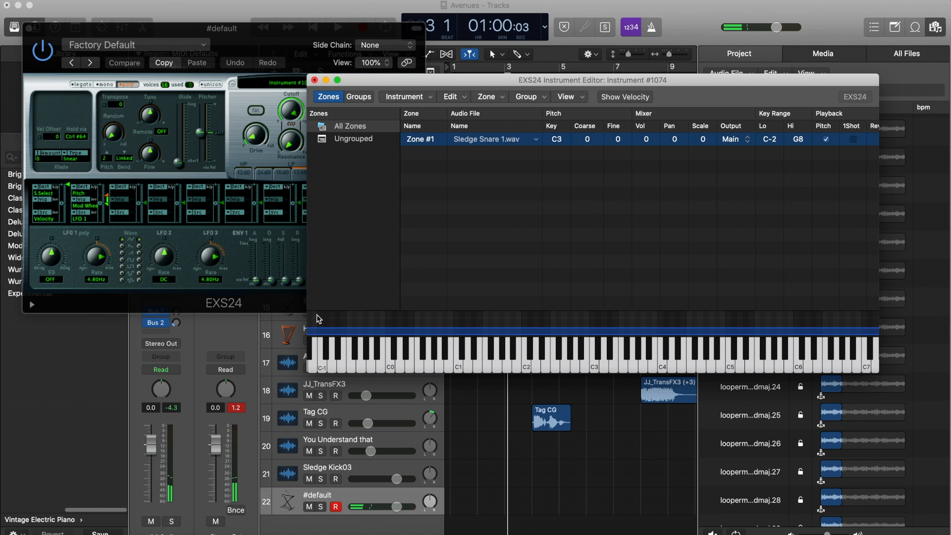
{"action": "key", "text": "Delete"}
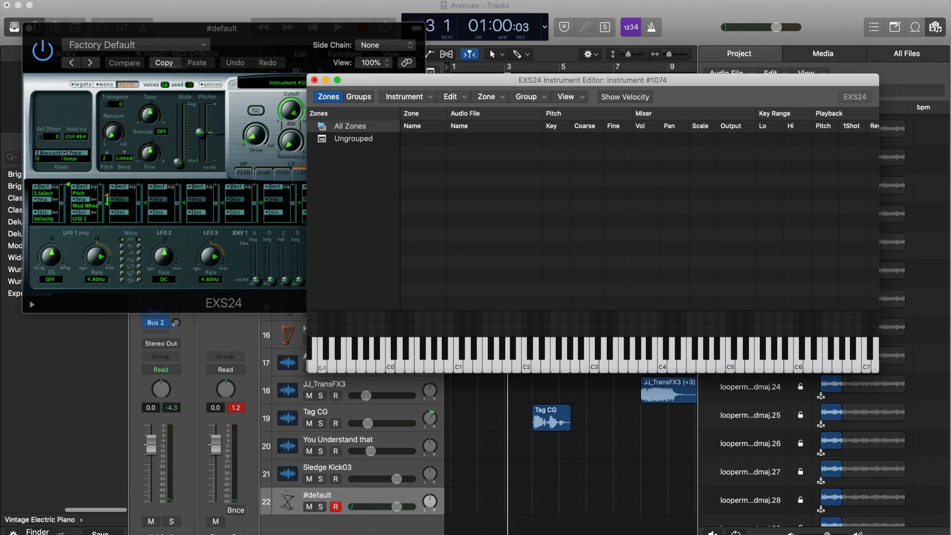
- Open the Downloads folder in Finder and preview the lofi-piano and rhodes-cut WAV samples
{"action": "left_click", "coordinate": [50, 533]}
{"action": "left_click", "coordinate": [74, 144]}
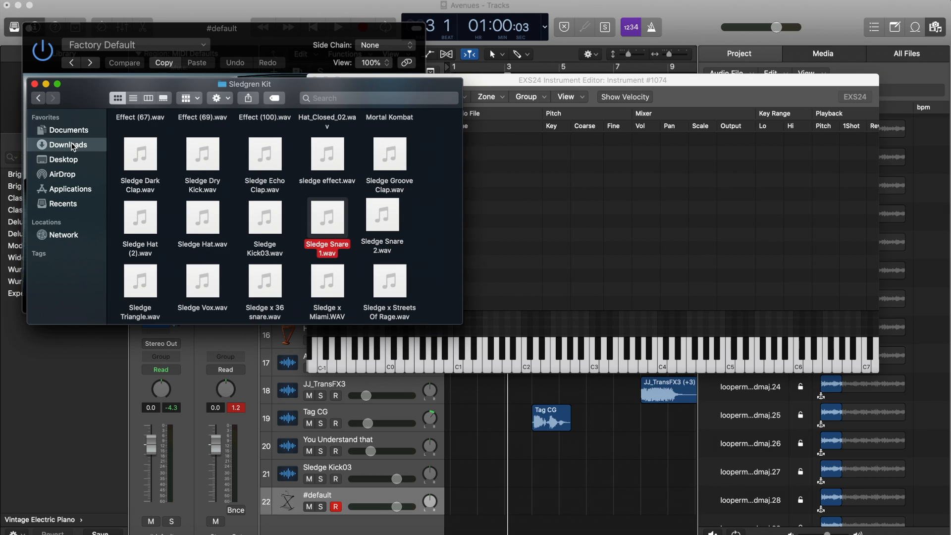
{"action": "left_click", "coordinate": [77, 161]}
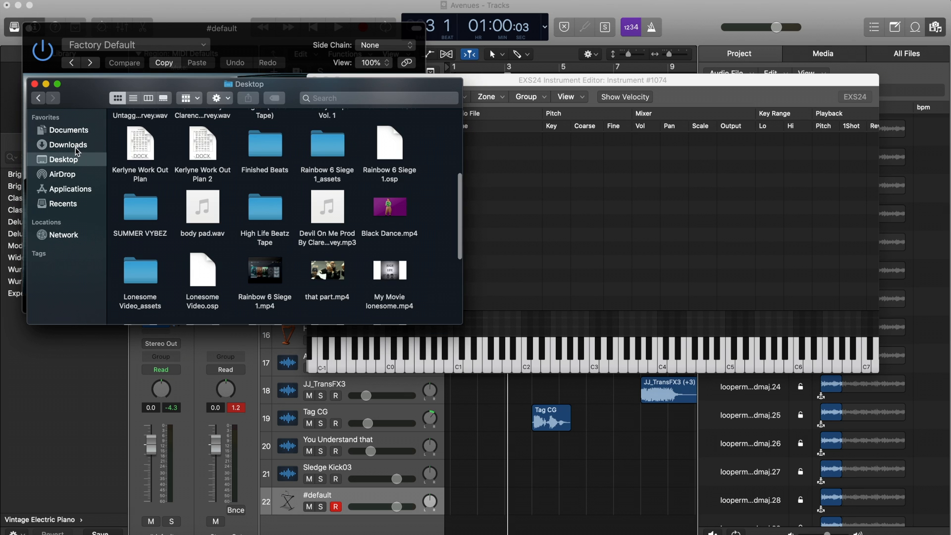
{"action": "left_click", "coordinate": [68, 145]}
{"action": "left_click", "coordinate": [329, 256]}
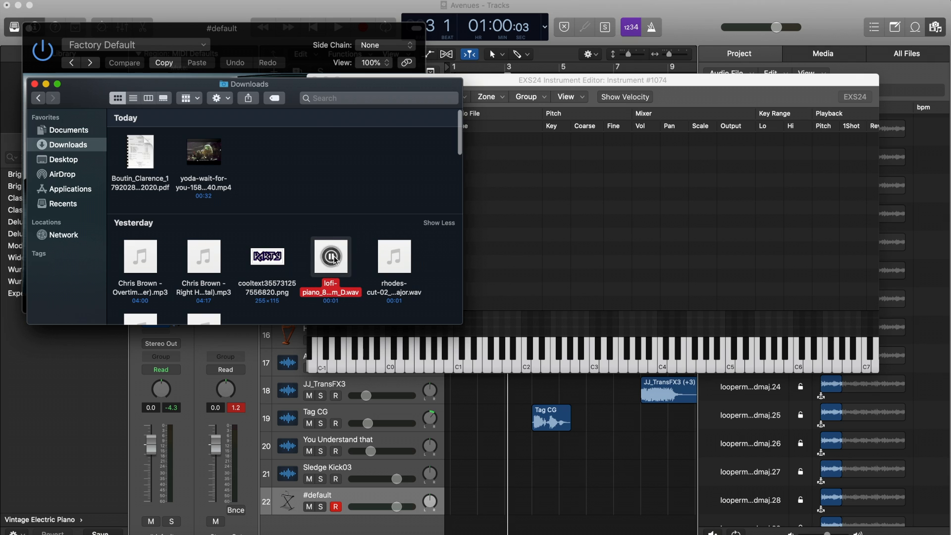
{"action": "left_click", "coordinate": [364, 255]}
{"action": "left_click", "coordinate": [393, 257]}
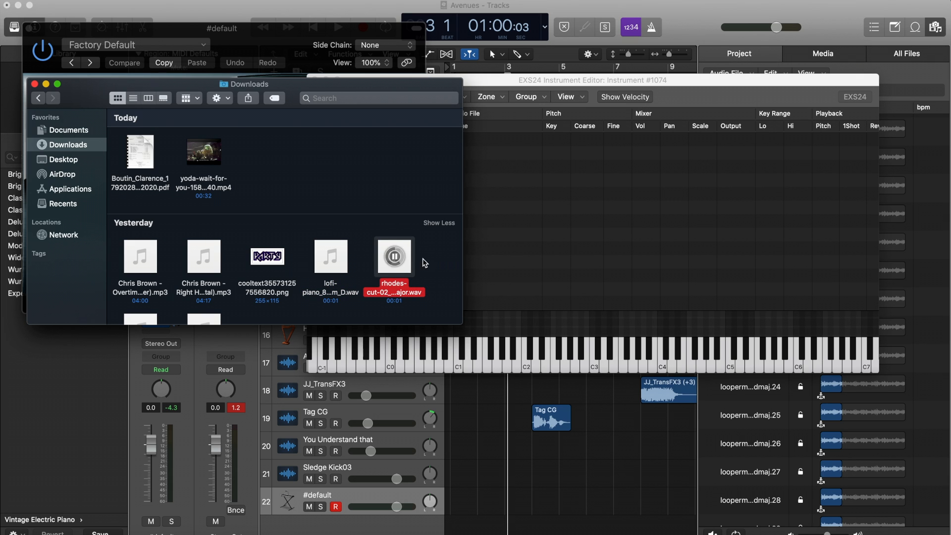
- Add the rhodes-cut WAV from Downloads as a zone in the instrument editor and audition it on keys between about C2 and C3
{"action": "left_click_drag", "start_coordinate": [393, 256], "coordinate": [564, 201]}
{"action": "left_click", "coordinate": [529, 352]}
{"action": "left_click_drag", "start_coordinate": [511, 363], "coordinate": [547, 363]}
{"action": "left_click", "coordinate": [589, 363]}
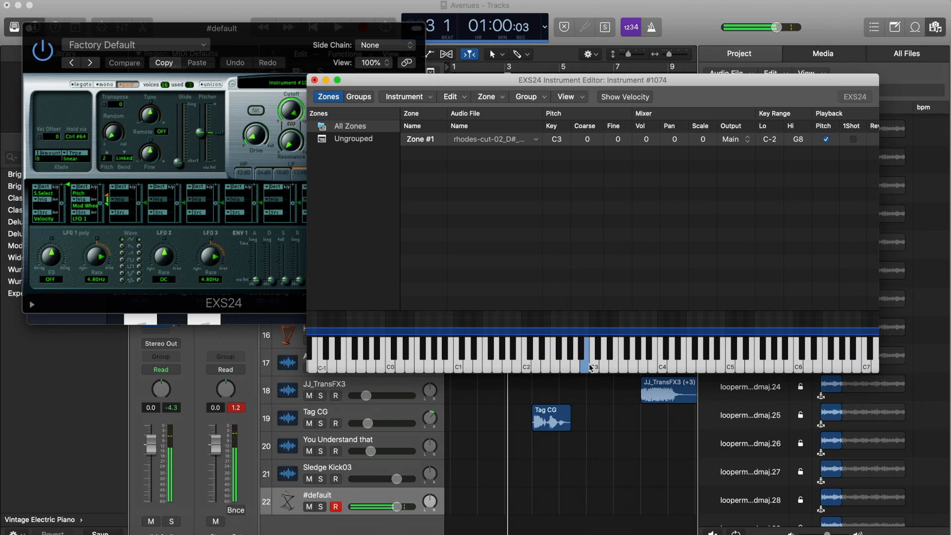
{"action": "left_click", "coordinate": [571, 357]}
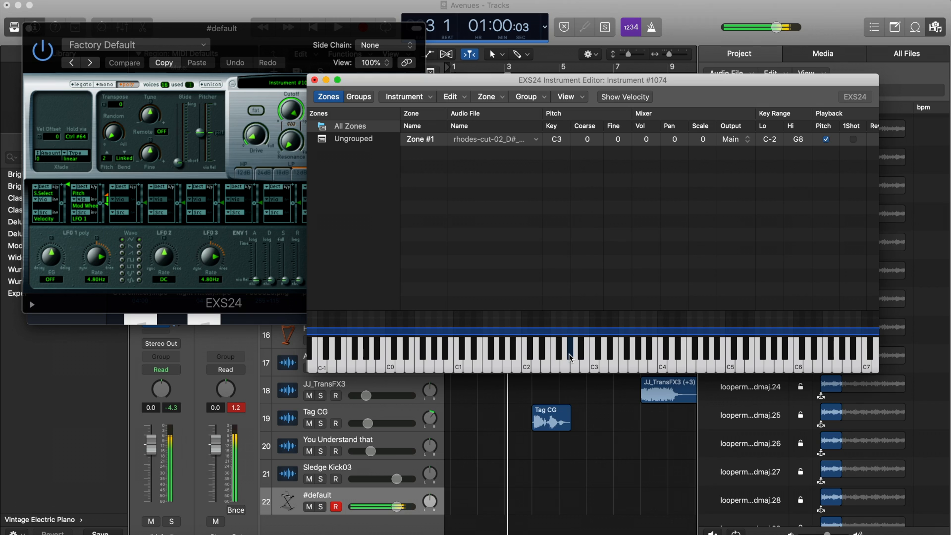
{"action": "left_click", "coordinate": [562, 358]}
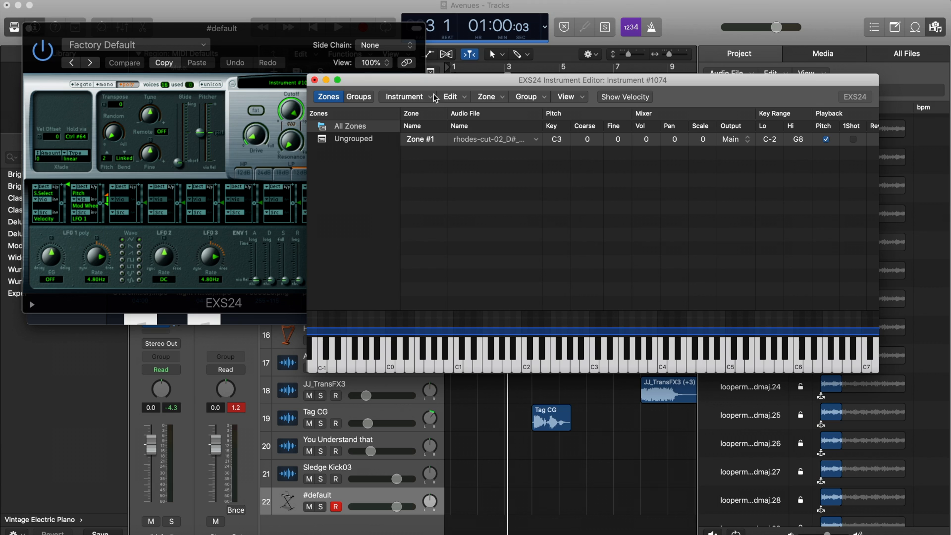
- Save the sampler instrument as Rhodes2.exs in the Sampler Instruments folder
{"action": "left_click", "coordinate": [415, 99]}
{"action": "left_click", "coordinate": [421, 138]}
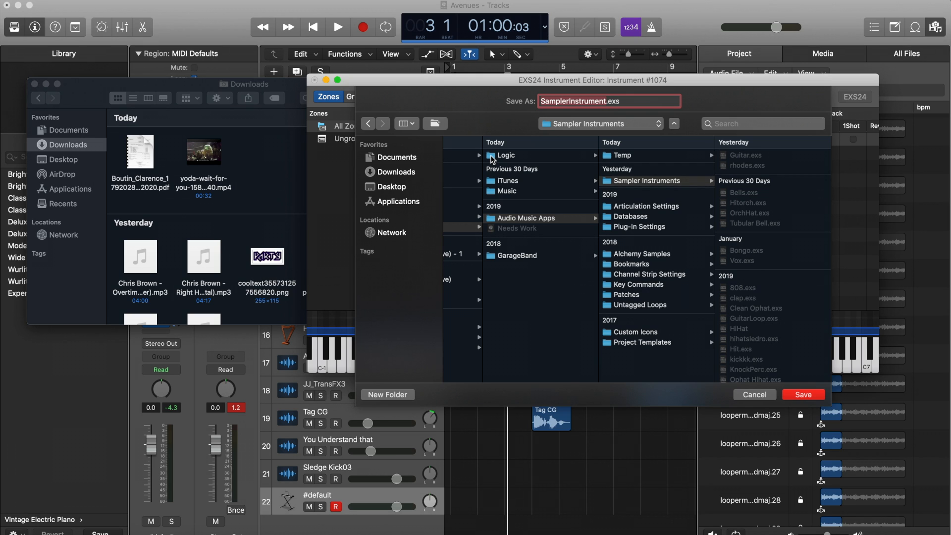
{"action": "type", "text": "Rhodes"}
{"action": "key", "text": "Return"}
{"action": "left_click", "coordinate": [629, 158]}
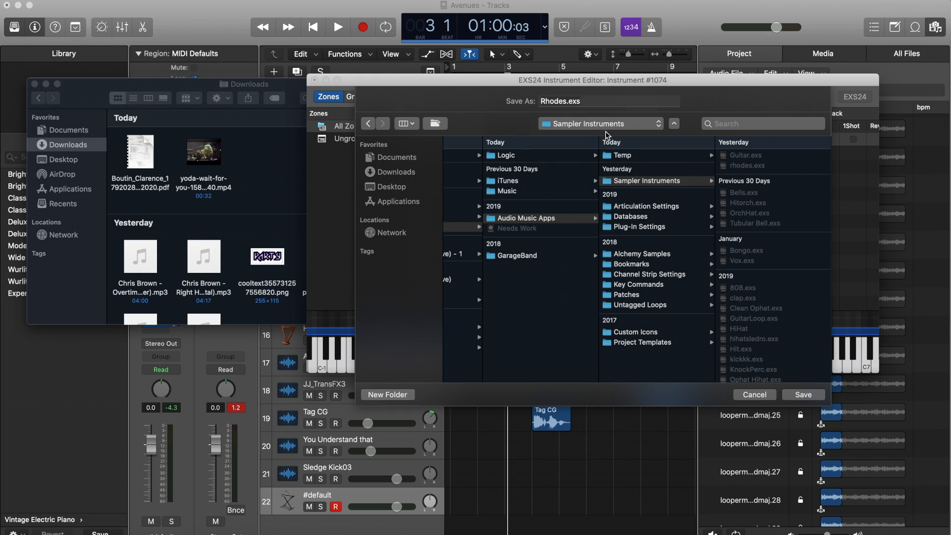
{"action": "left_click", "coordinate": [566, 101]}
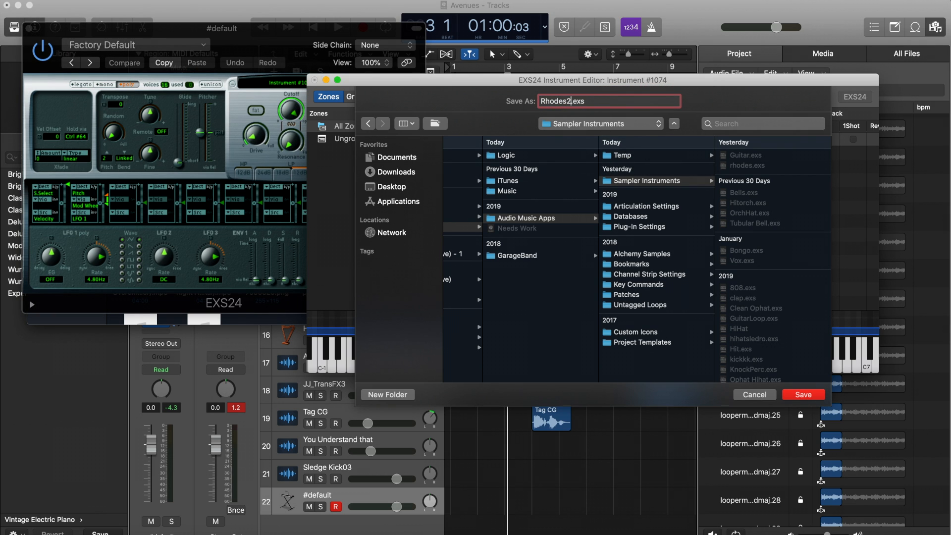
{"action": "key", "text": "Return"}
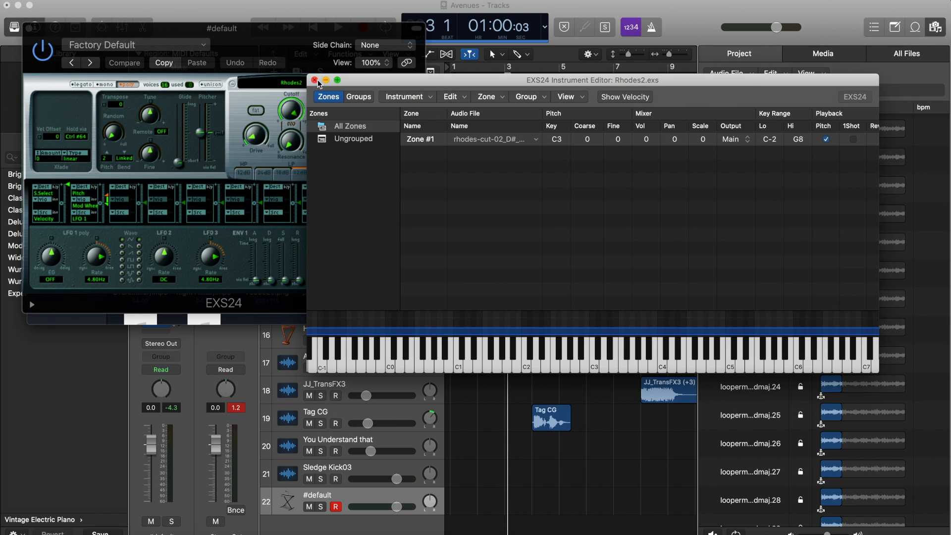
- Close the instrument editor and the file browser, and play Rhodes2 with Musical Typing at octave C2
{"action": "left_click", "coordinate": [315, 81]}
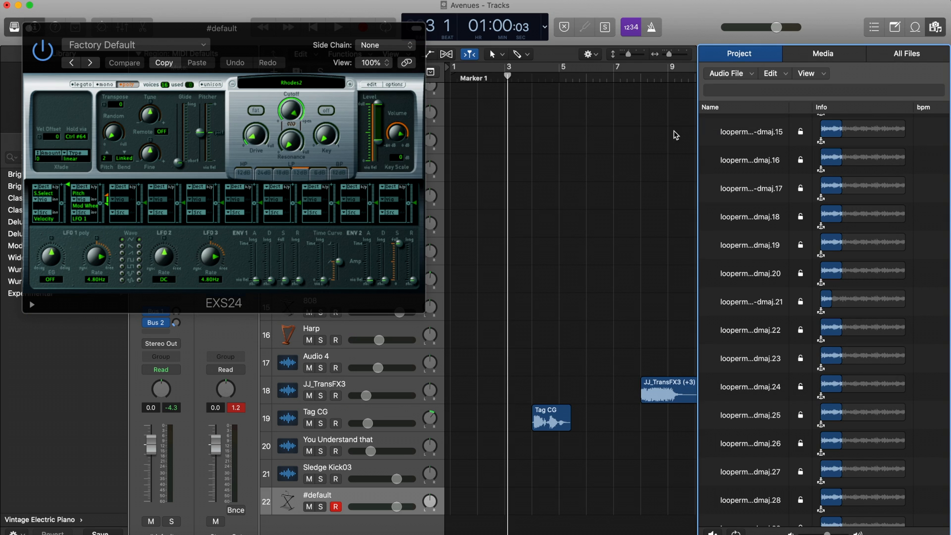
{"action": "key", "text": "f"}
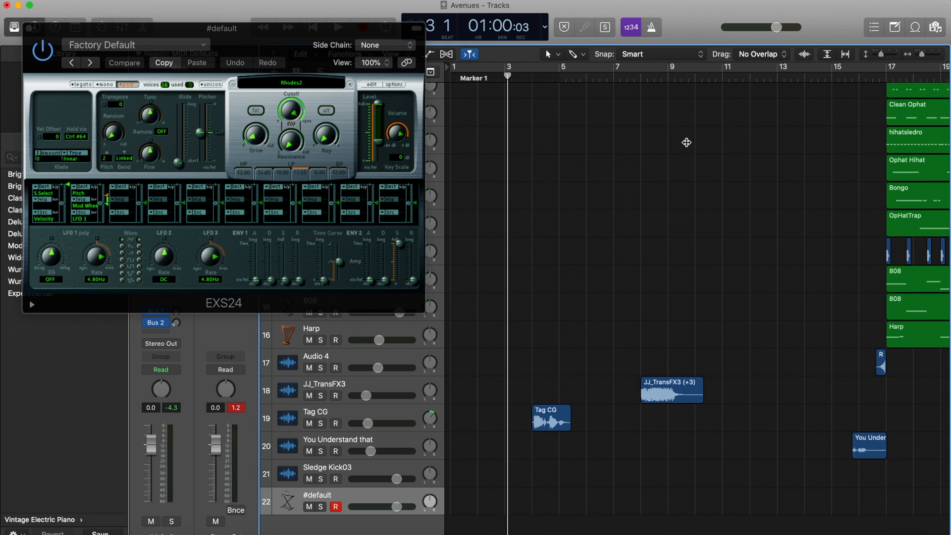
{"action": "key", "text": "super+k"}
{"action": "key", "text": "f"}
{"action": "key", "text": "f"}
{"action": "key", "text": "h"}
{"action": "key", "text": "x"}
{"action": "key", "text": "g"}
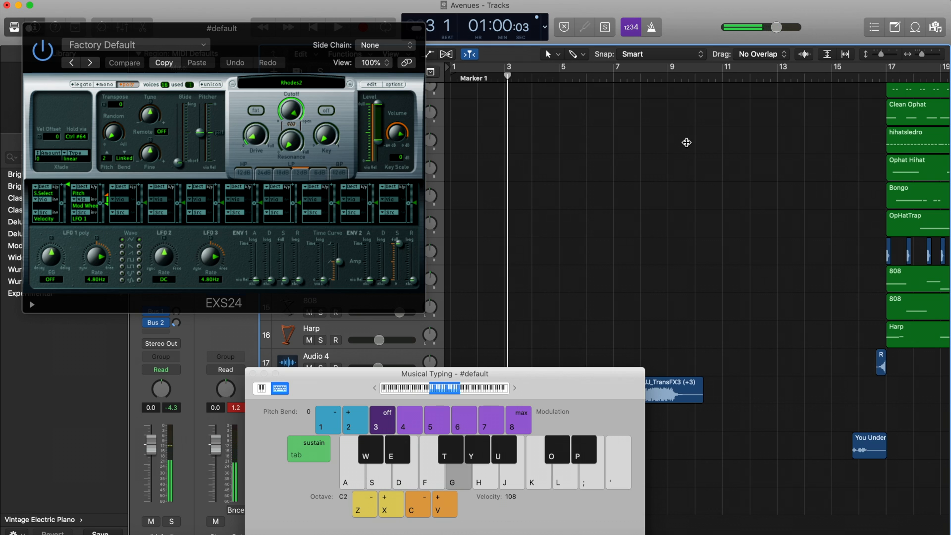
{"action": "key", "text": "j"}
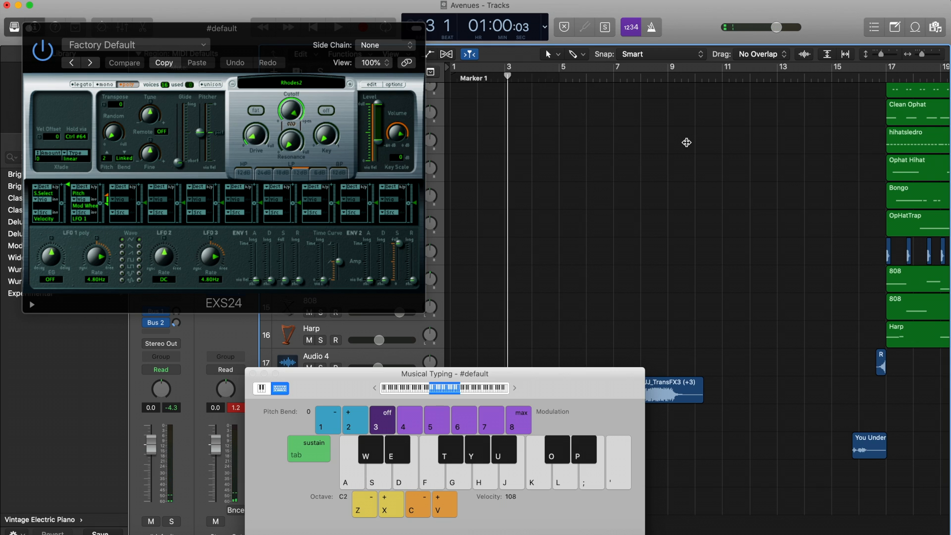
- Raise the Musical Typing octave to C3 and play several notes of the Rhodes2 instrument
{"action": "key", "text": "x"}
{"action": "key", "text": "f"}
{"action": "key", "text": "h"}
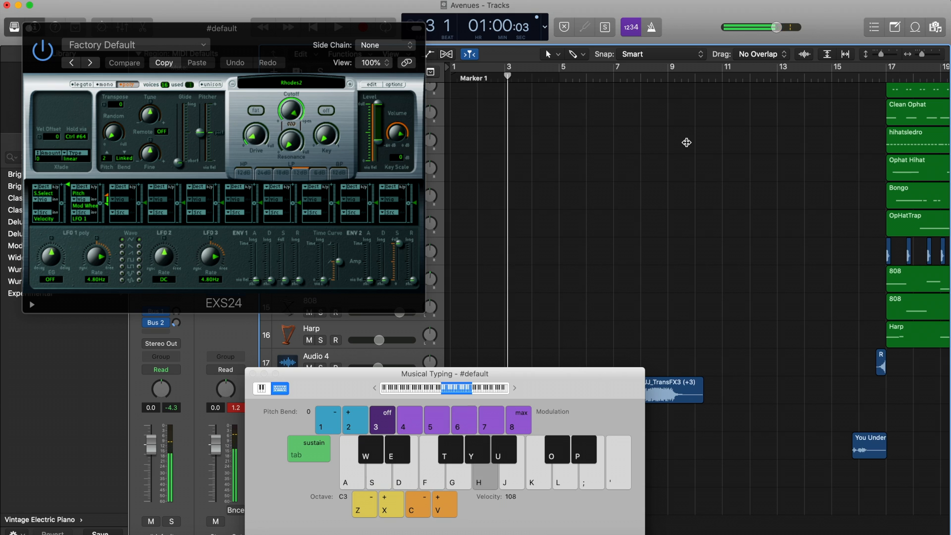
{"action": "key", "text": "s"}
{"action": "key", "text": "d"}
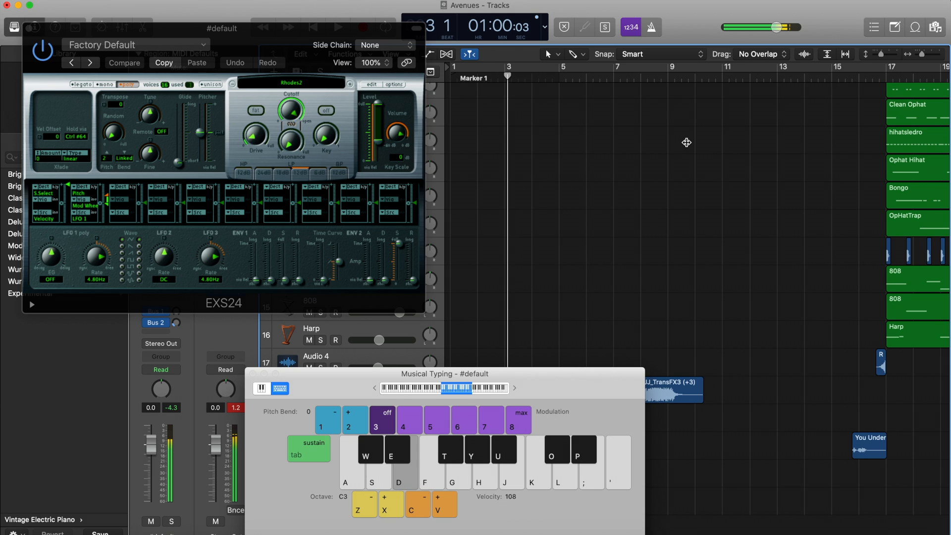
- Rearrange the Musical Typing and EXS24 windows and record a short melody on the #default track, soloing it during the take
{"action": "left_click_drag", "start_coordinate": [539, 390], "coordinate": [639, 179]}
{"action": "left_click_drag", "start_coordinate": [306, 32], "coordinate": [174, 82]}
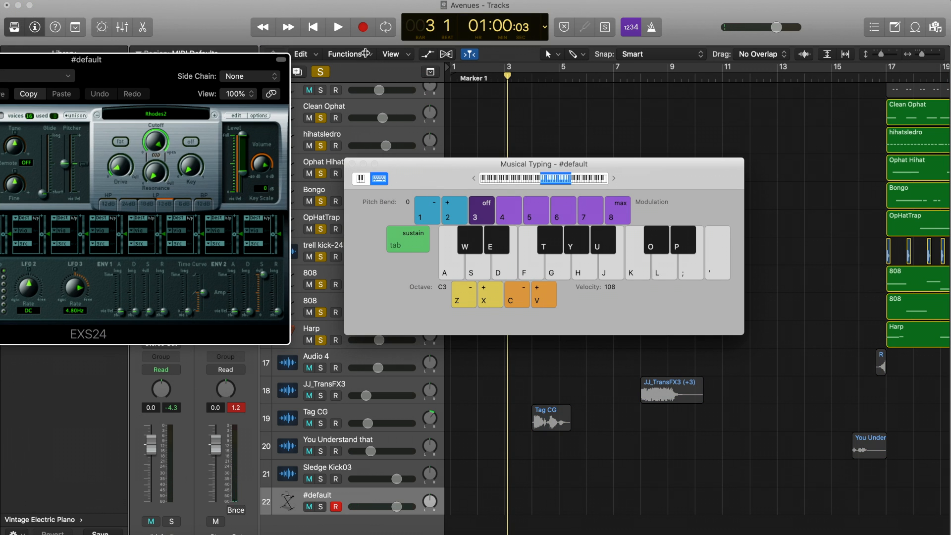
{"action": "left_click", "coordinate": [363, 26]}
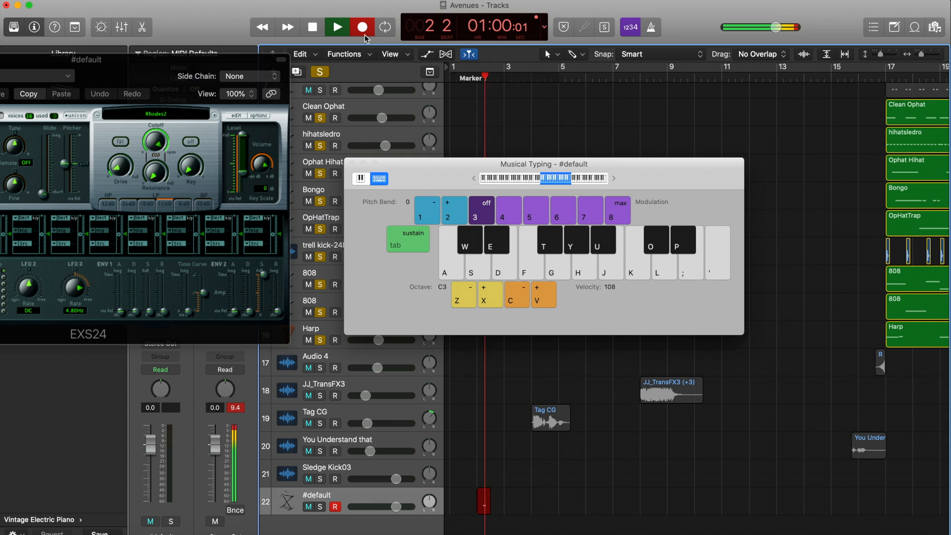
{"action": "key", "text": "h"}
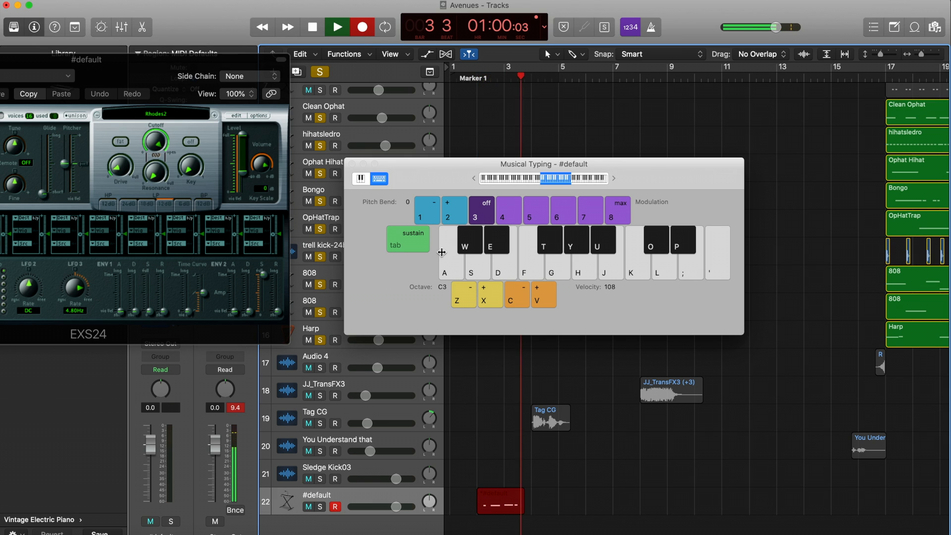
{"action": "left_click", "coordinate": [320, 507]}
{"action": "key", "text": "f"}
{"action": "key", "text": "g"}
{"action": "key", "text": "h"}
{"action": "key", "text": "j"}
{"action": "key", "text": "d"}
{"action": "key", "text": "a"}
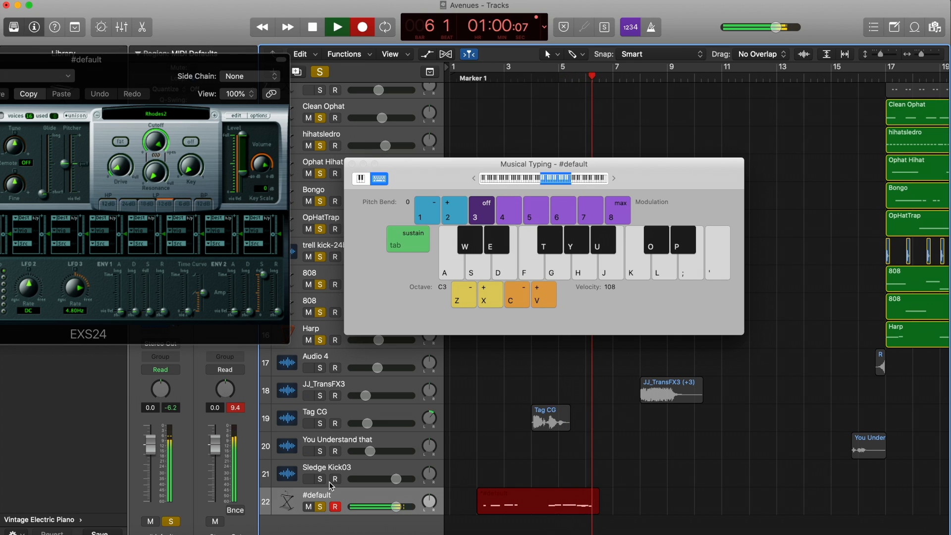
- Close Musical Typing, unsolo the #default track, stop recording and delete the recorded region
{"action": "left_click", "coordinate": [352, 164]}
{"action": "left_click", "coordinate": [320, 507]}
{"action": "key", "text": "space"}
{"action": "key", "text": "Delete"}
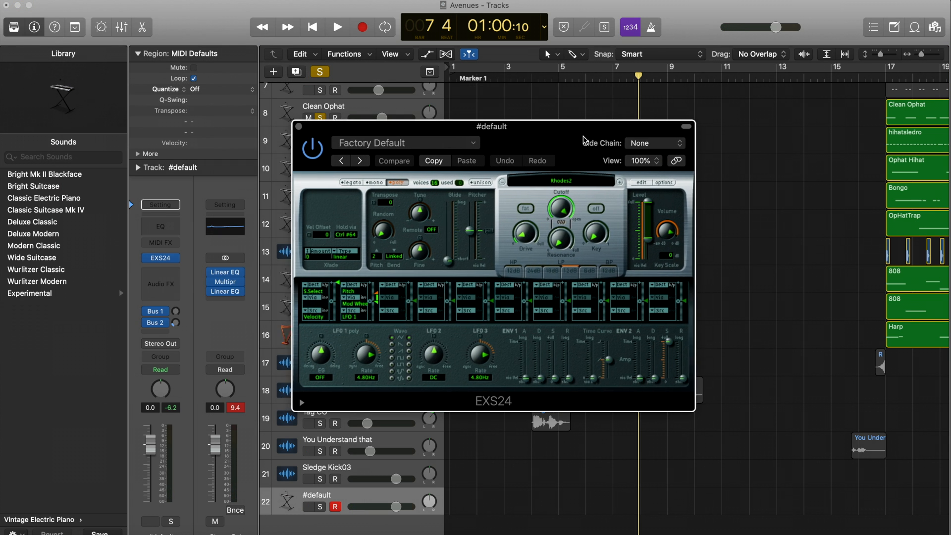
- Move the EXS24 window away from the track headers and zoom the timeline out to show more of the arrangement
{"action": "left_click_drag", "start_coordinate": [357, 125], "coordinate": [514, 94]}
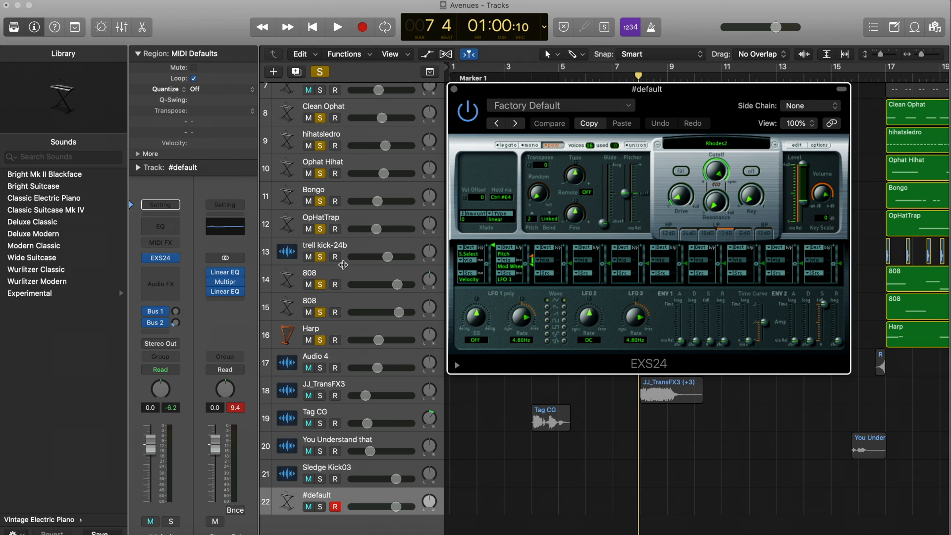
{"action": "scroll", "coordinate": [505, 450], "scroll_direction": "down", "scroll_amount": 5}
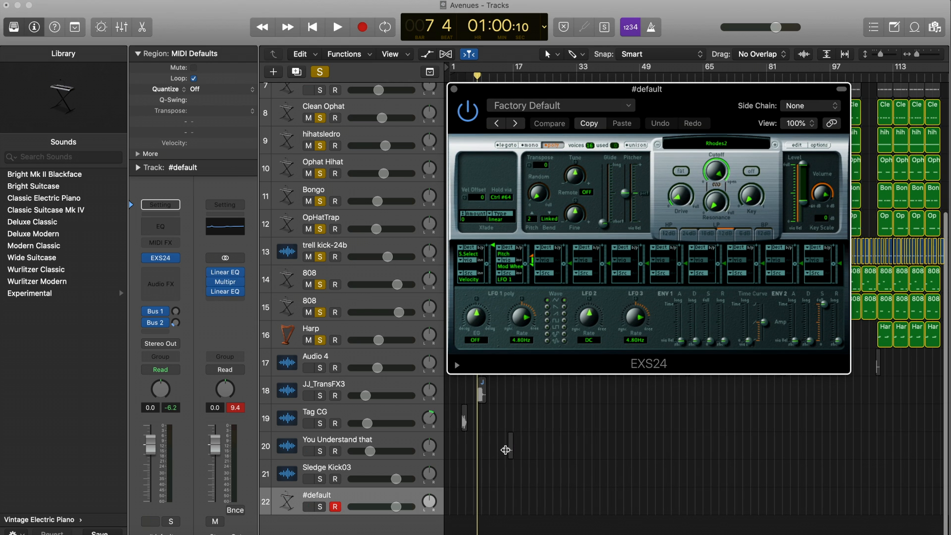